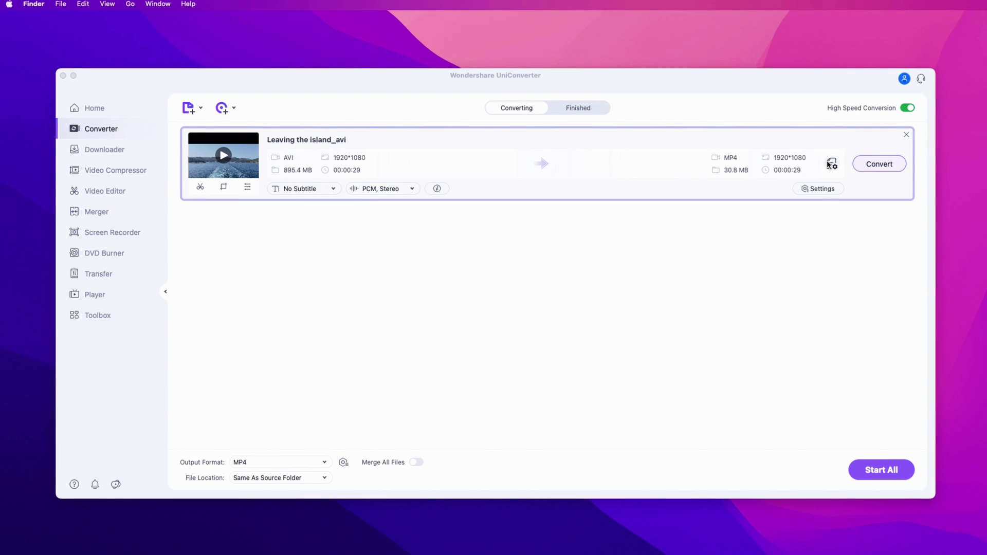
# - Choose the MP4 Same as source preset, keeping H.264 video, Smart Fit frame rate and Auto profile
pyautogui.click(831, 164)
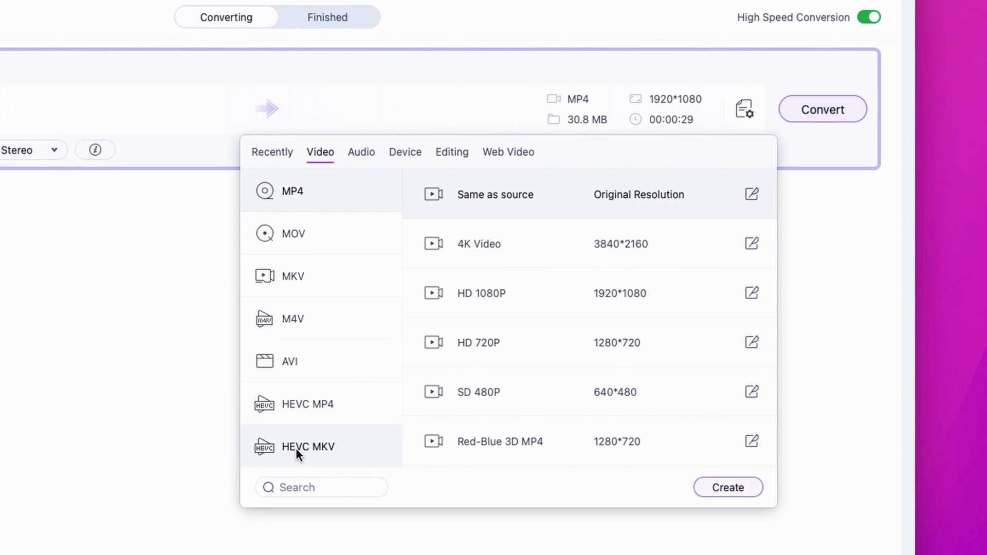
pyautogui.click(491, 193)
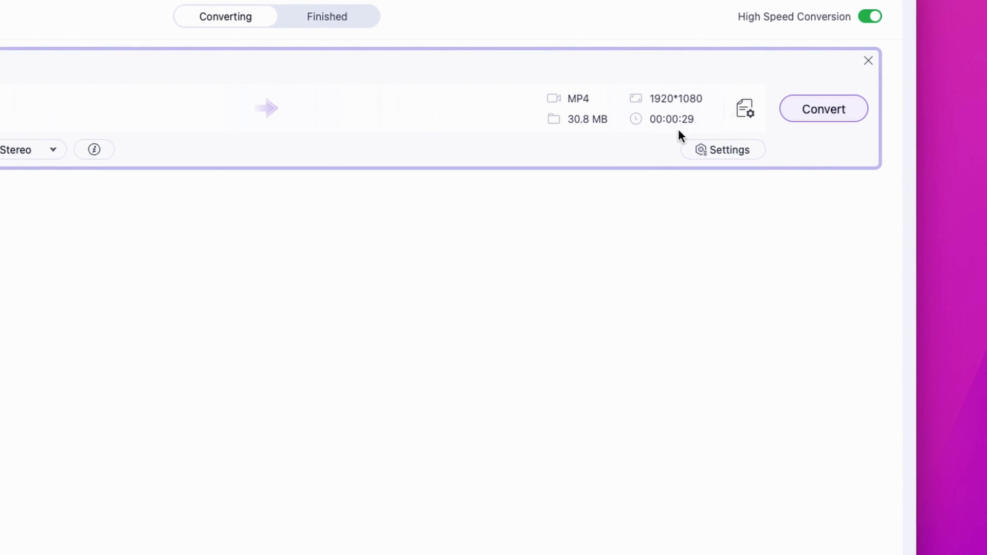
pyautogui.click(726, 154)
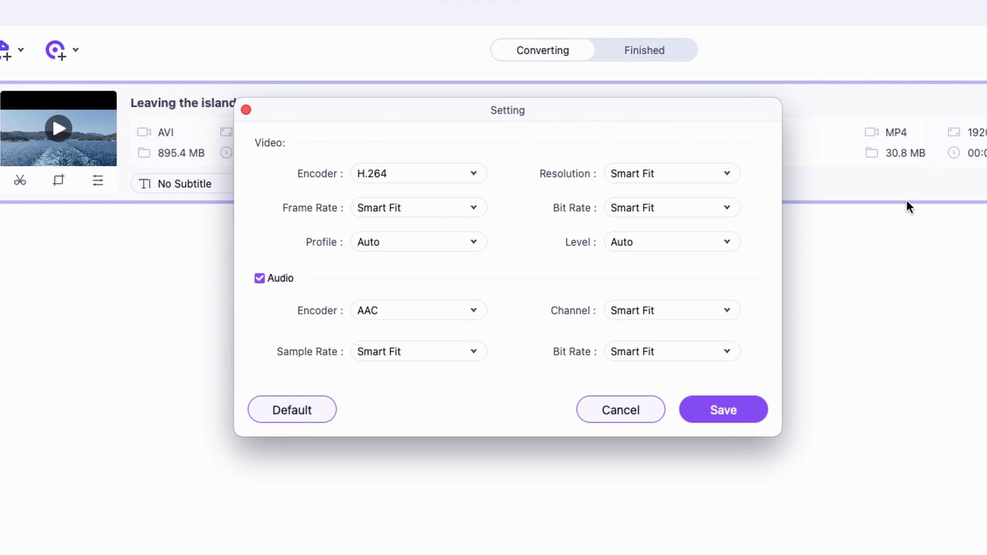
pyautogui.click(429, 170)
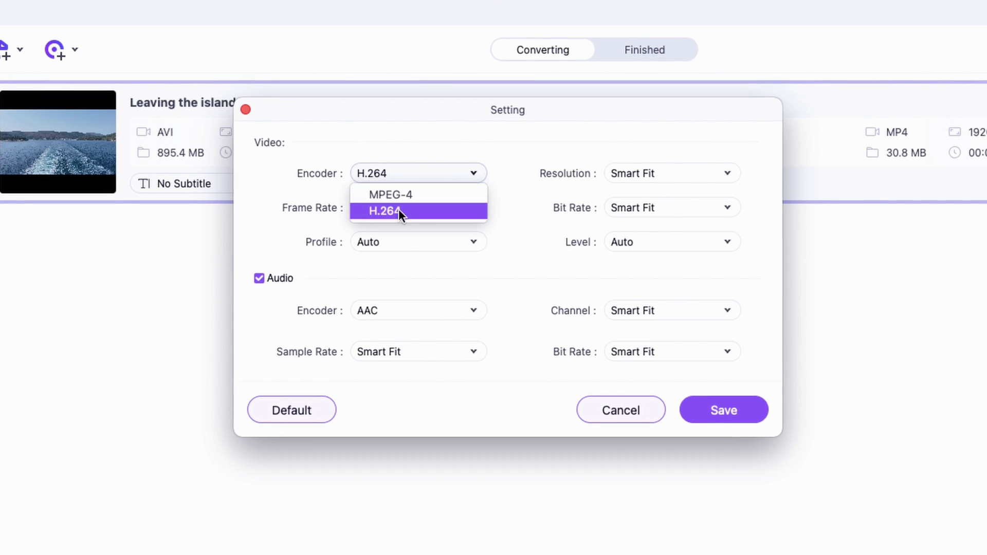
pyautogui.click(459, 147)
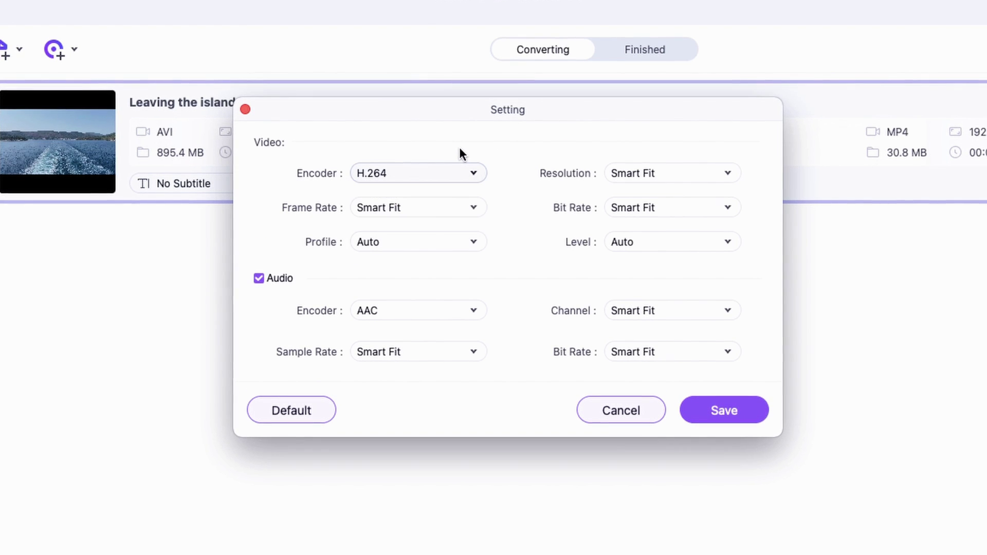
pyautogui.click(373, 203)
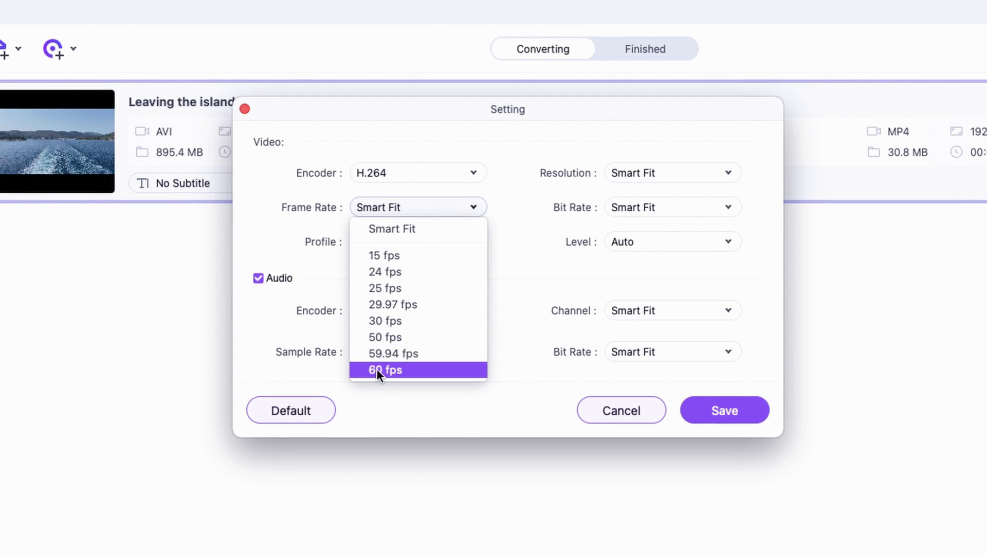
pyautogui.click(408, 226)
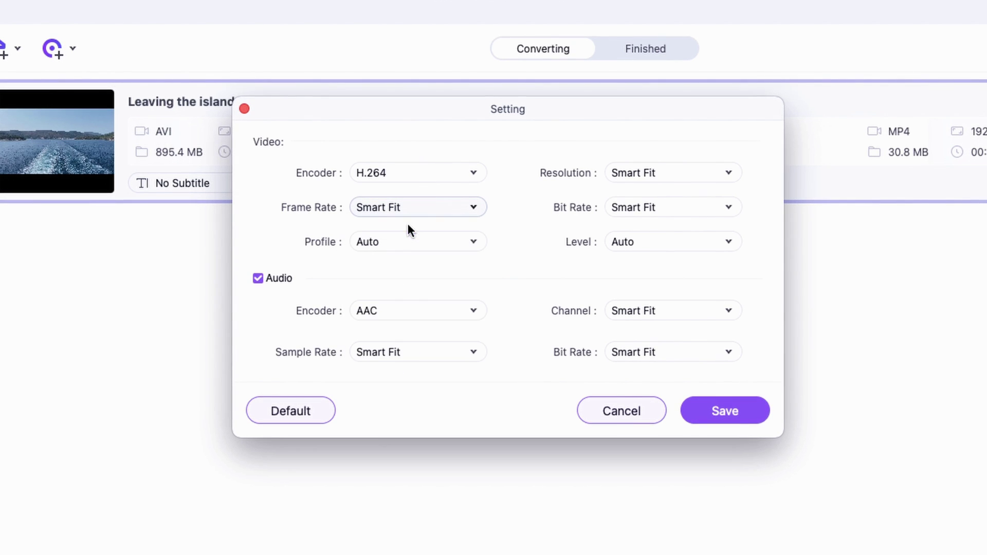
pyautogui.click(378, 244)
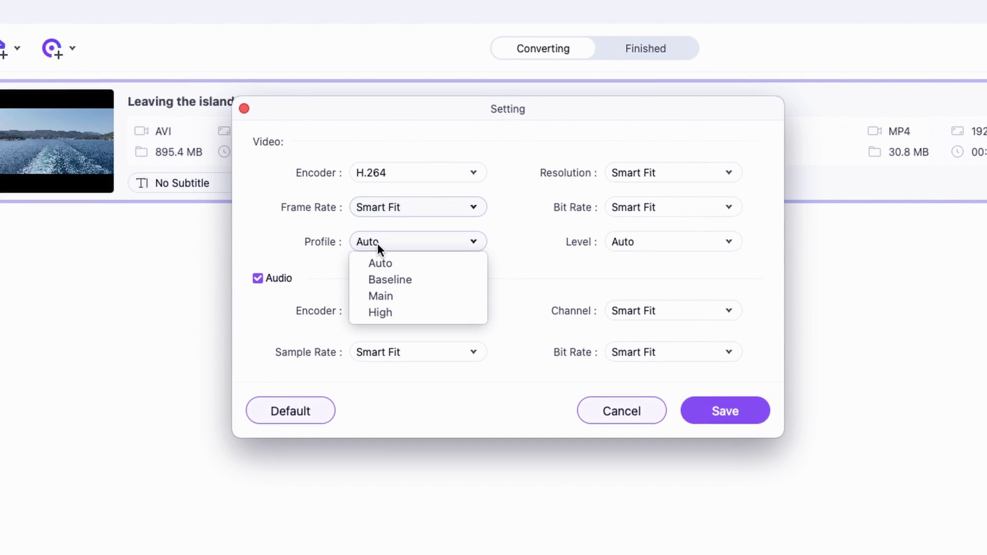
pyautogui.click(298, 232)
# - Keep Smart Fit resolution and bit rate, AAC audio at Smart Fit sample rate, and save
pyautogui.click(621, 167)
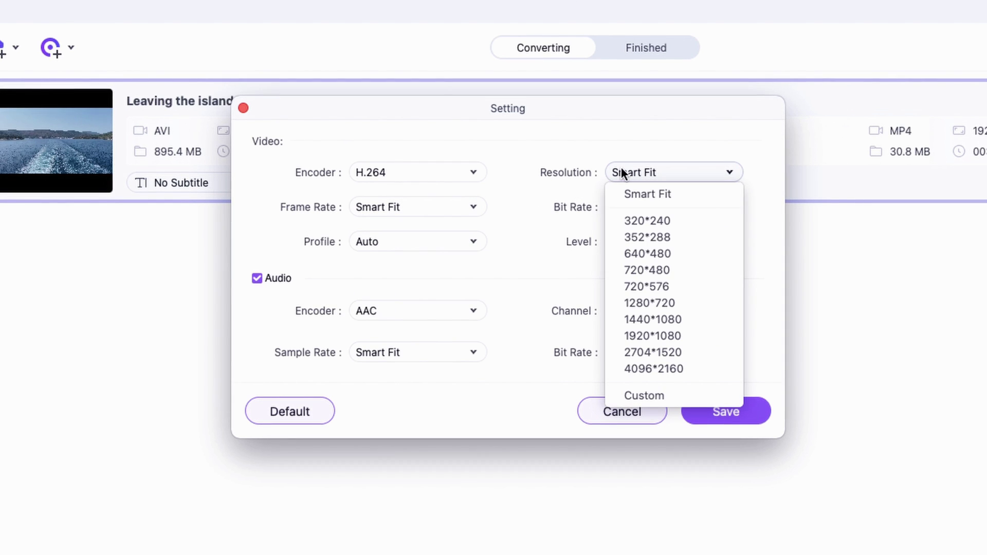
pyautogui.click(590, 160)
pyautogui.click(634, 201)
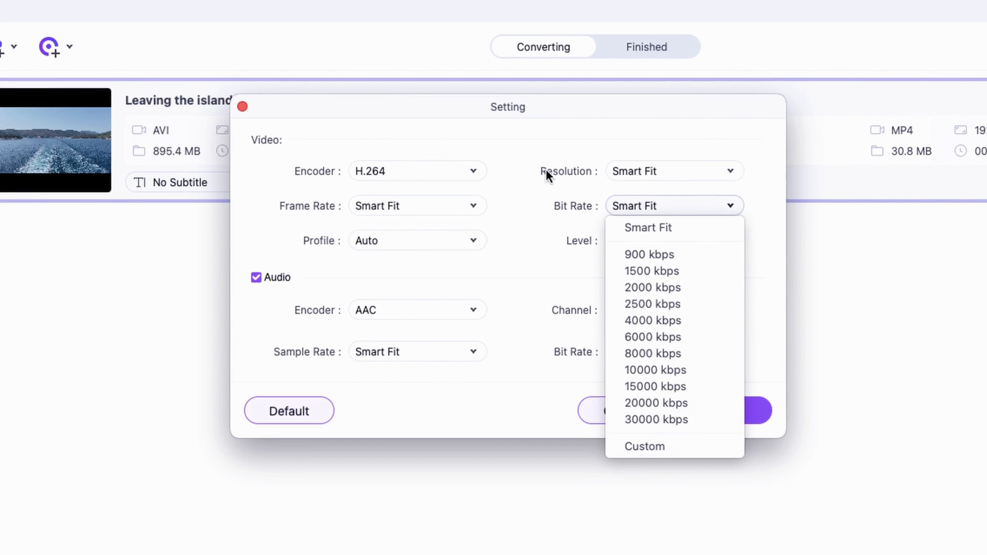
pyautogui.click(630, 223)
pyautogui.click(393, 308)
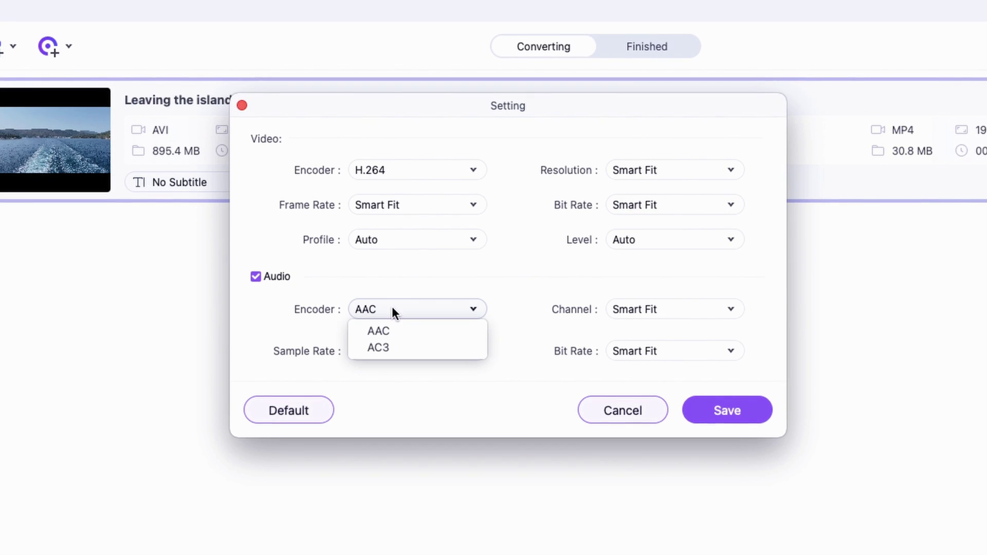
pyautogui.click(389, 284)
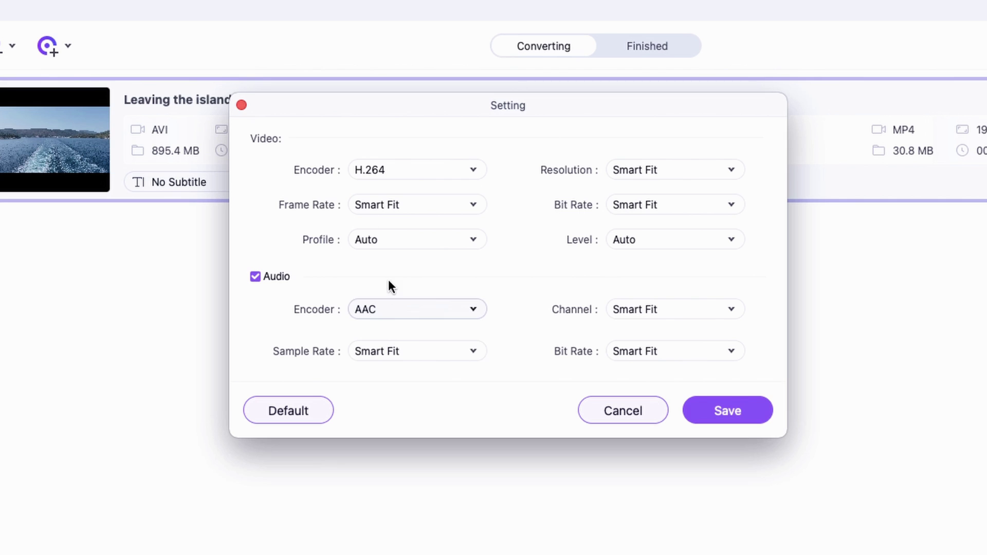
pyautogui.click(374, 352)
pyautogui.click(345, 332)
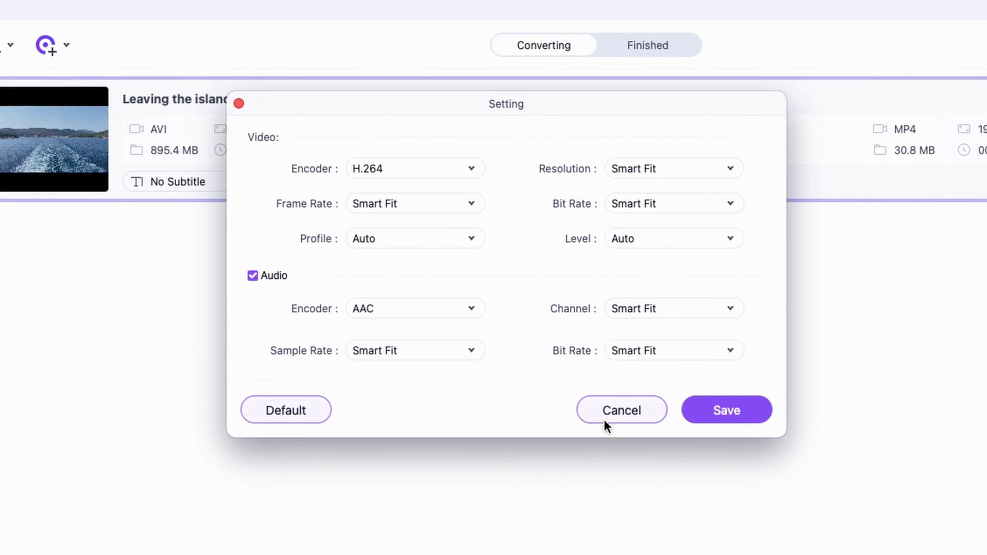
pyautogui.click(725, 411)
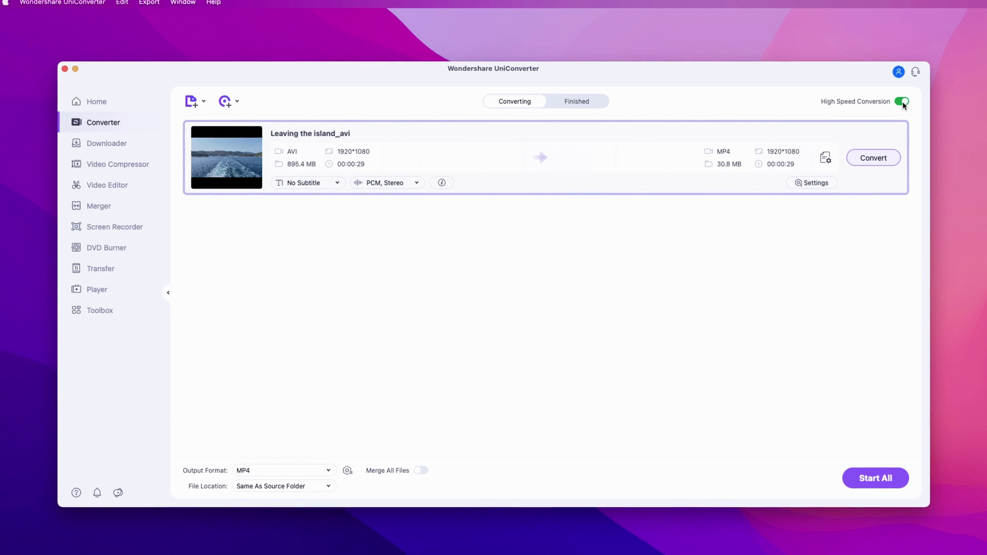
# - Turn High Speed Conversion back on, confirming it in the info dialog
pyautogui.click(903, 101)
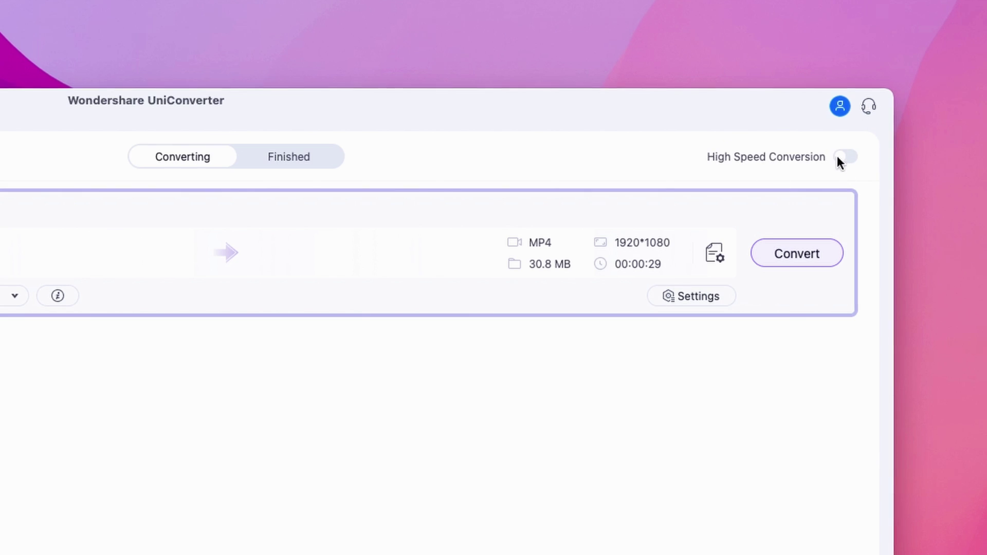
pyautogui.click(838, 156)
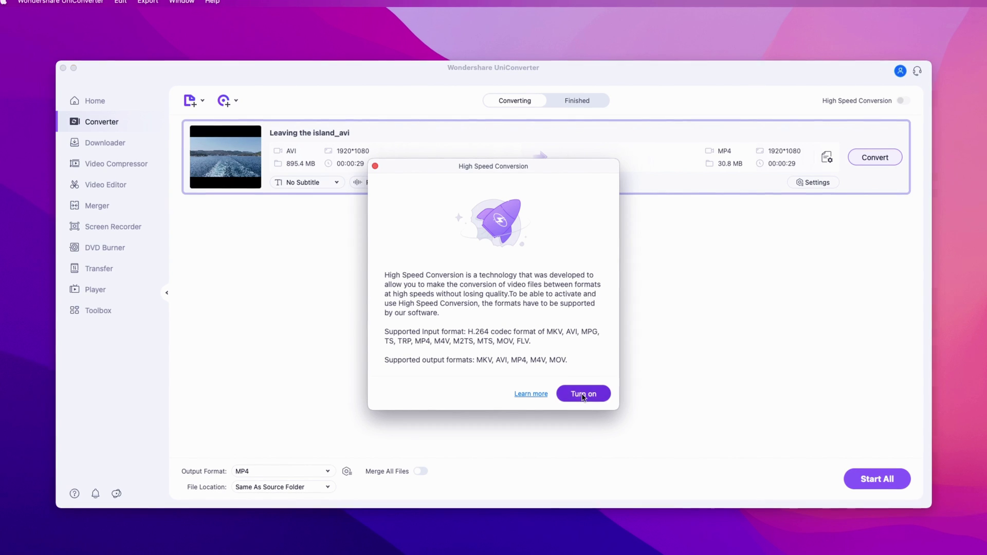
pyautogui.click(583, 394)
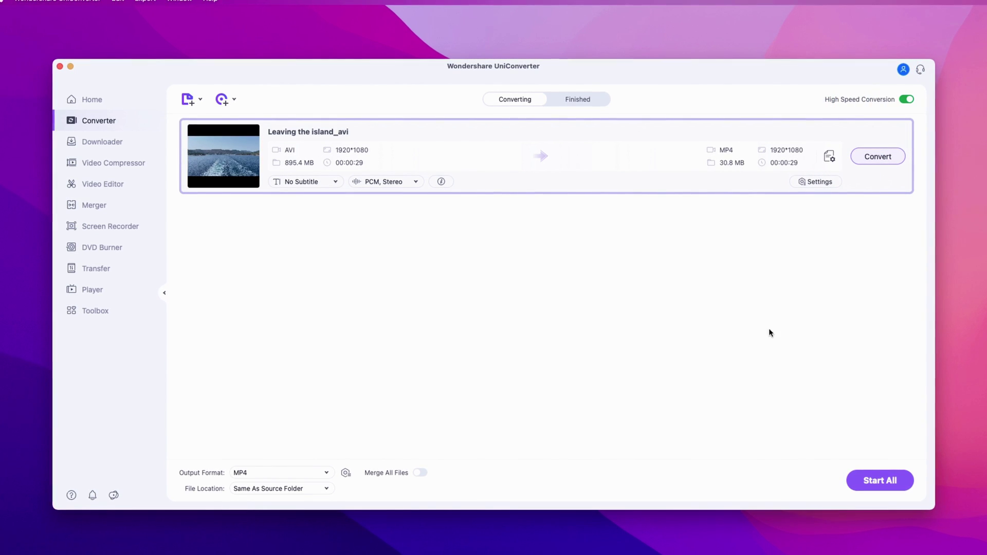
# - Convert every queued file, including the AVI clip, with Start All
pyautogui.click(895, 486)
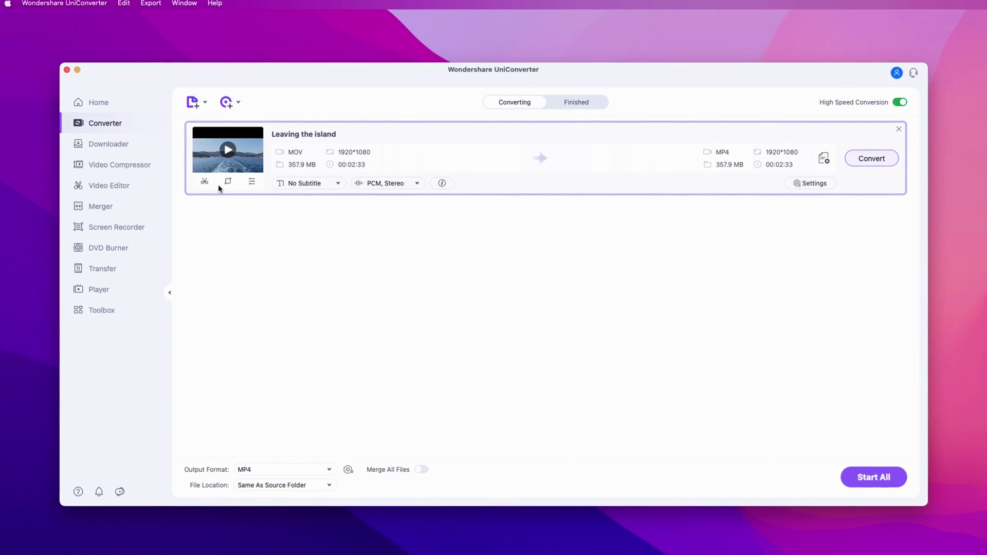
# - Trim the Leaving the island MOV clip to end at 00:02:00 and apply the trim
pyautogui.click(205, 181)
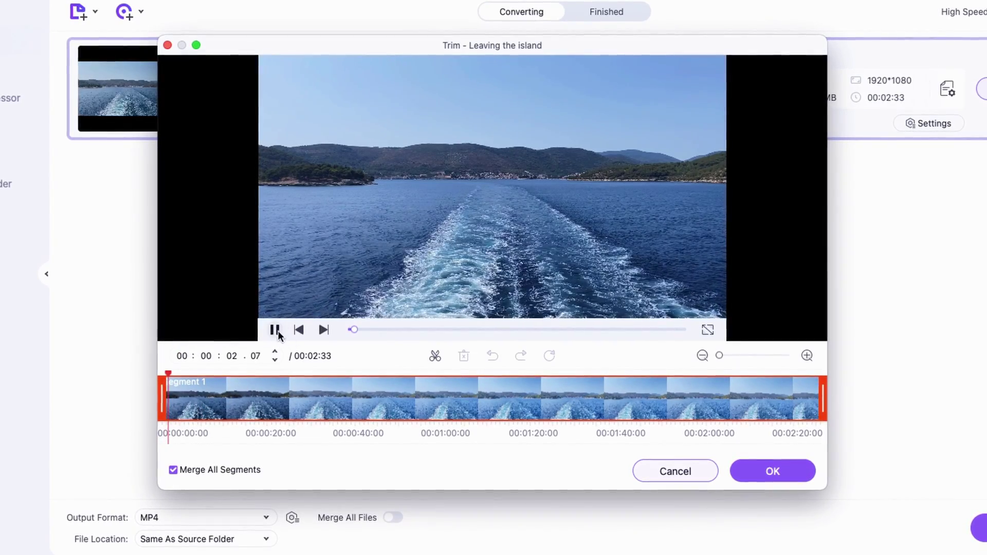
pyautogui.click(277, 331)
pyautogui.moveTo(823, 395); pyautogui.dragTo(685, 432)
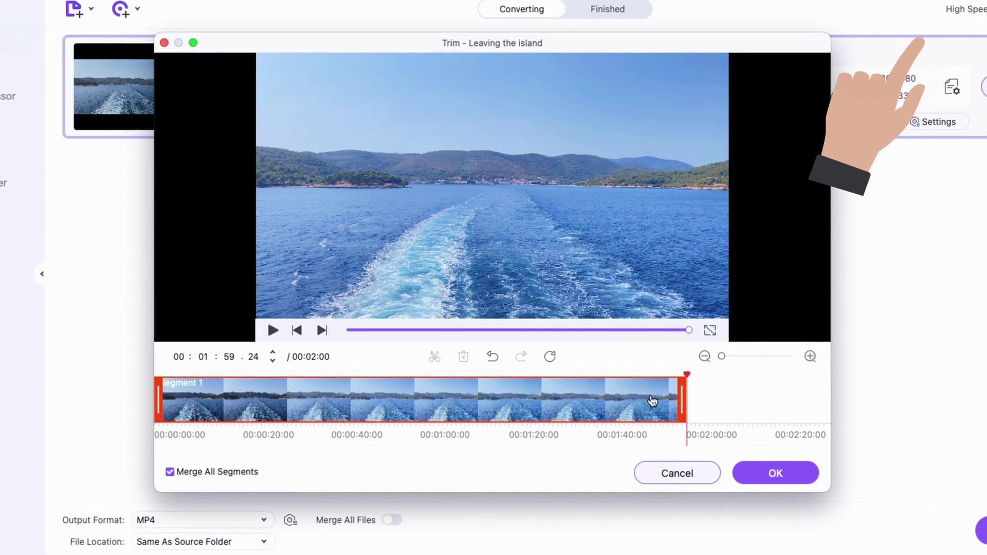
pyautogui.click(766, 474)
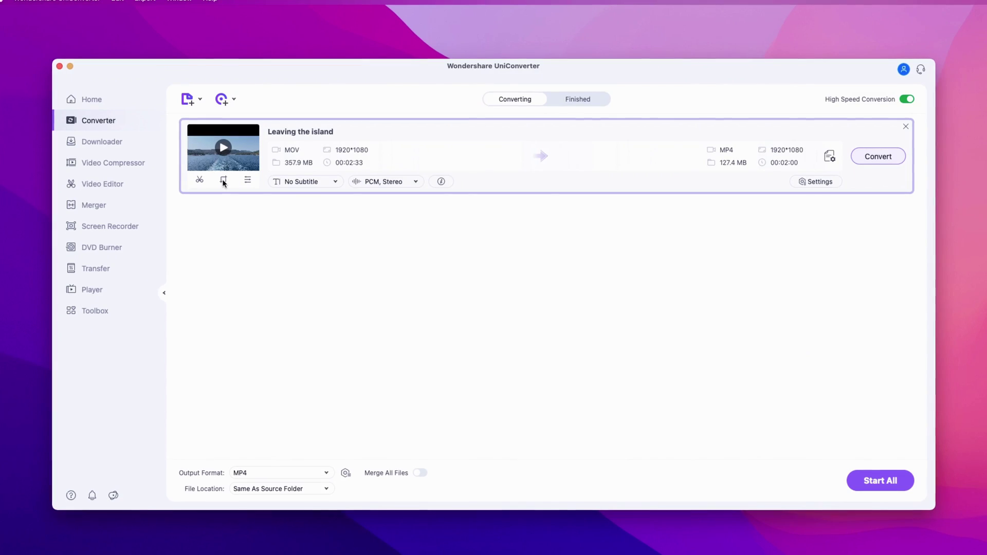
# - Crop the clip to a square 1:1 frame, shifted slightly to the right
pyautogui.click(224, 180)
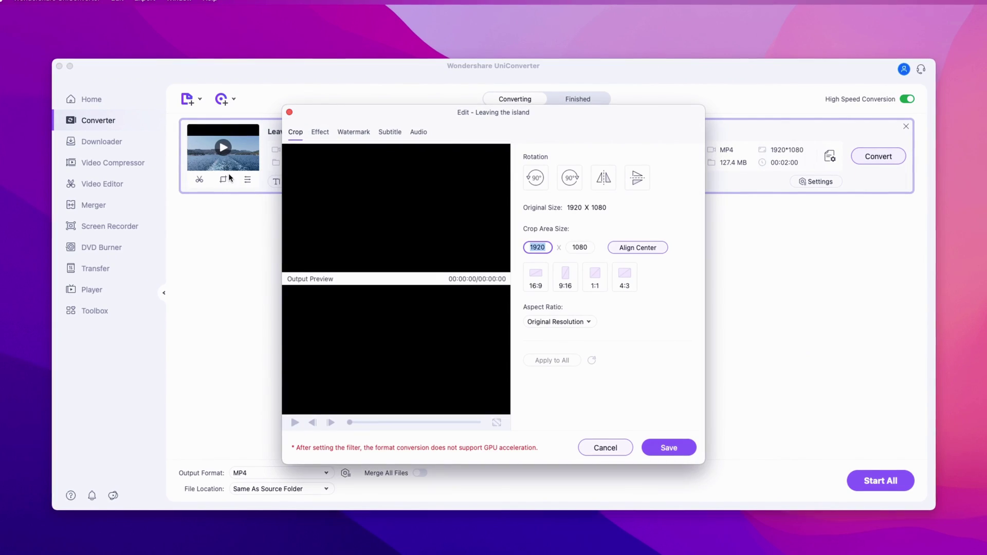
pyautogui.click(568, 275)
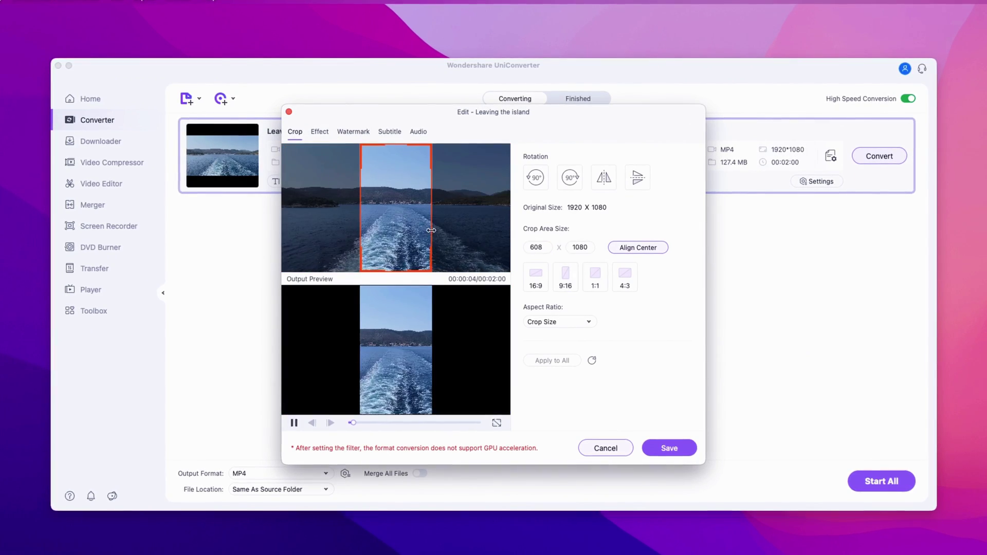
pyautogui.moveTo(430, 231); pyautogui.dragTo(508, 224)
pyautogui.moveTo(354, 192); pyautogui.dragTo(282, 200)
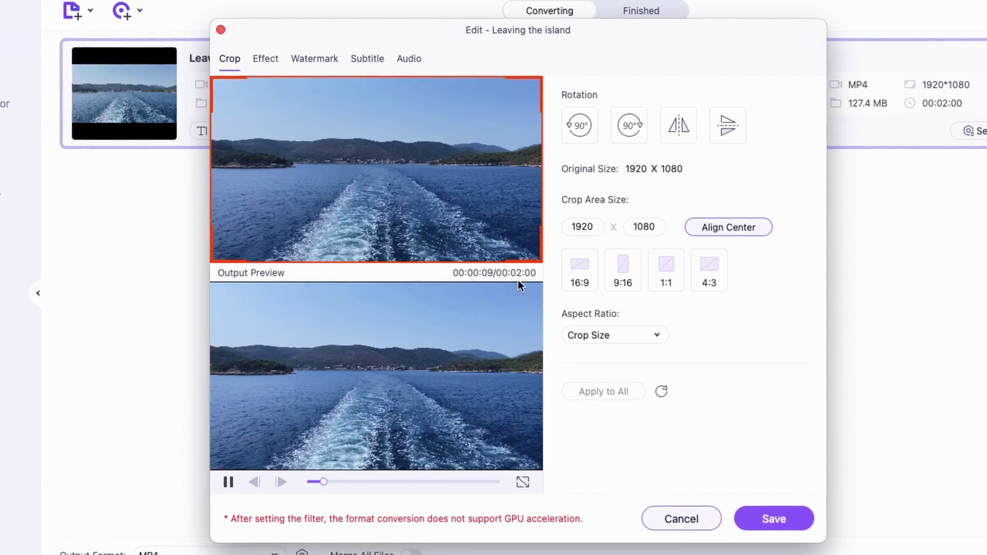
pyautogui.click(665, 265)
pyautogui.moveTo(397, 214); pyautogui.dragTo(406, 213)
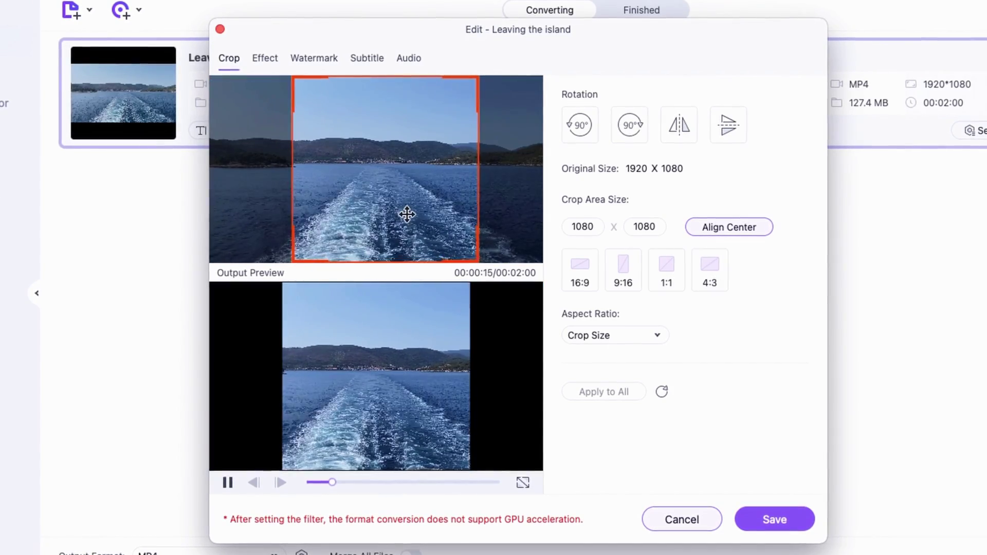
# - Set the clip's brightness to 10, contrast to 37 and saturation to -8
pyautogui.click(265, 55)
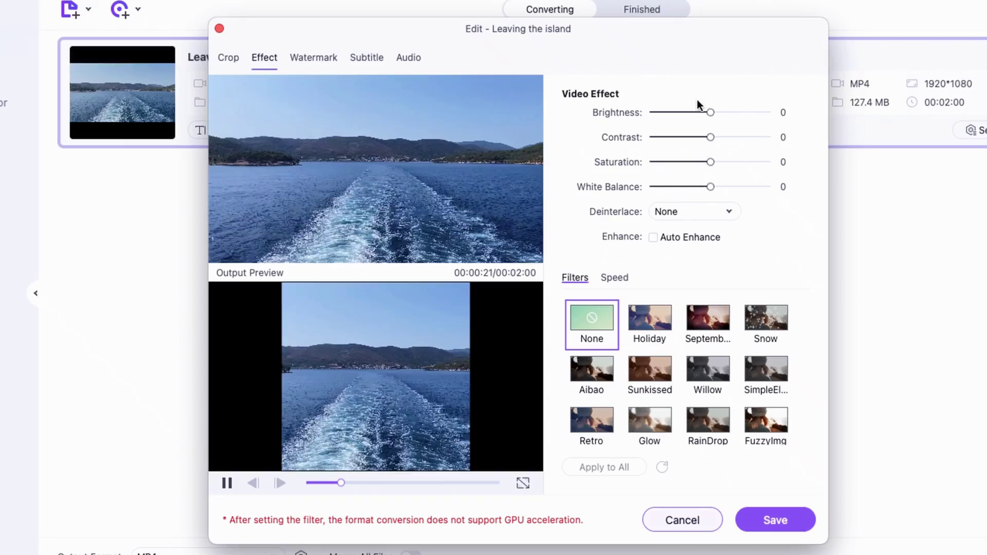
pyautogui.moveTo(710, 112); pyautogui.dragTo(732, 137)
pyautogui.moveTo(717, 112); pyautogui.dragTo(718, 112)
pyautogui.moveTo(711, 161); pyautogui.dragTo(706, 162)
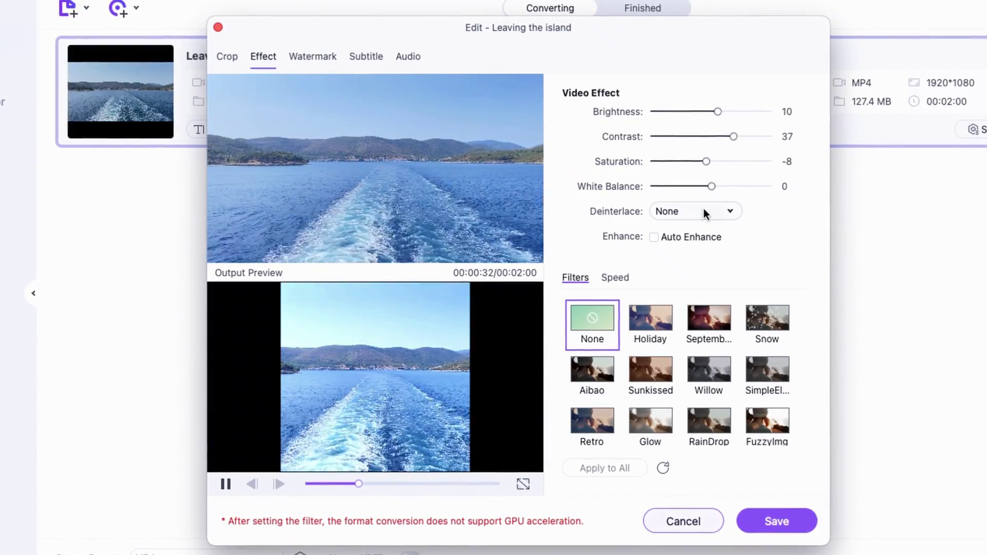
pyautogui.scroll(-10, 702, 374)
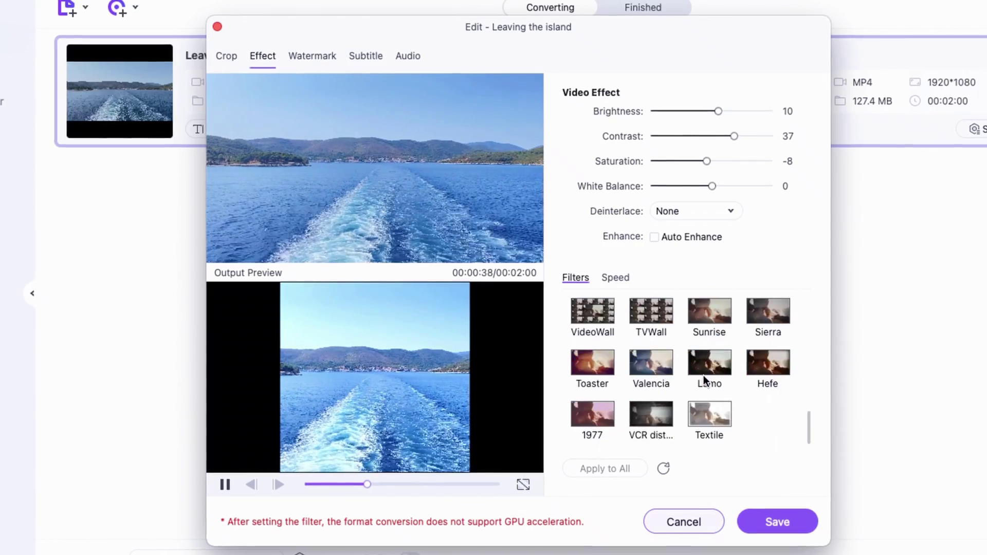
pyautogui.scroll(10, 703, 376)
# - Look over the watermark, subtitle and audio options, then return to the crop settings
pyautogui.click(312, 56)
pyautogui.click(366, 55)
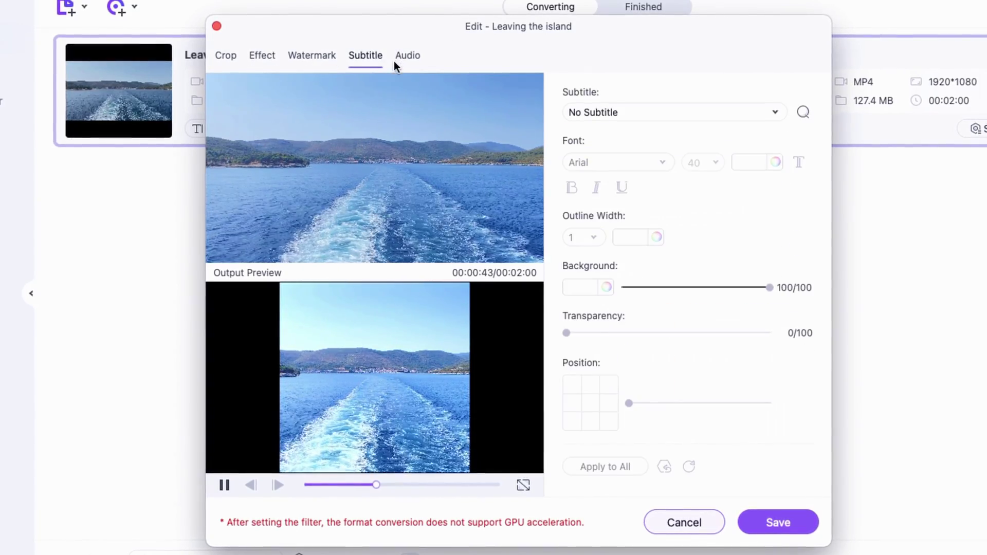
pyautogui.click(408, 56)
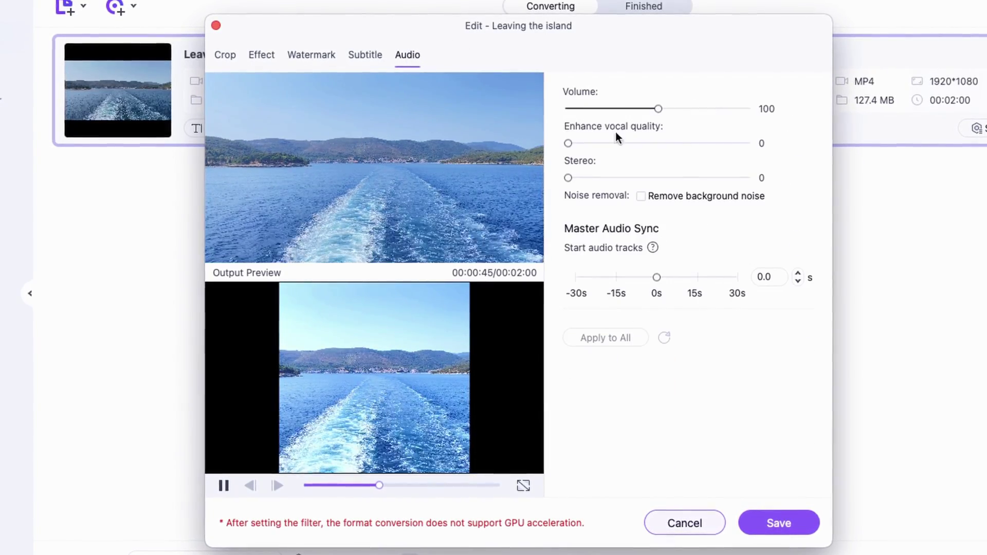
pyautogui.click(232, 51)
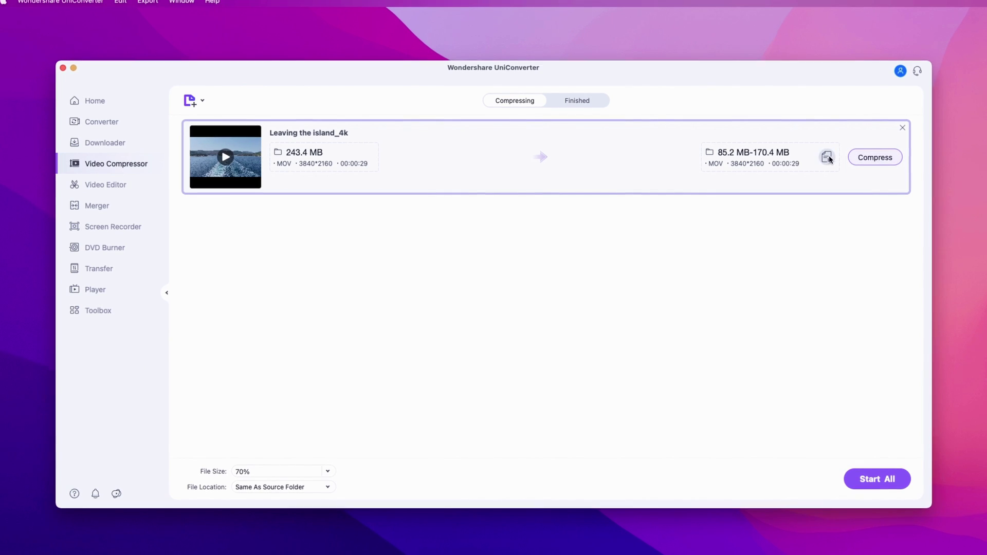
# - Compress the 4K clip to 1920*1080 at about 70% quality and confirm
pyautogui.click(827, 157)
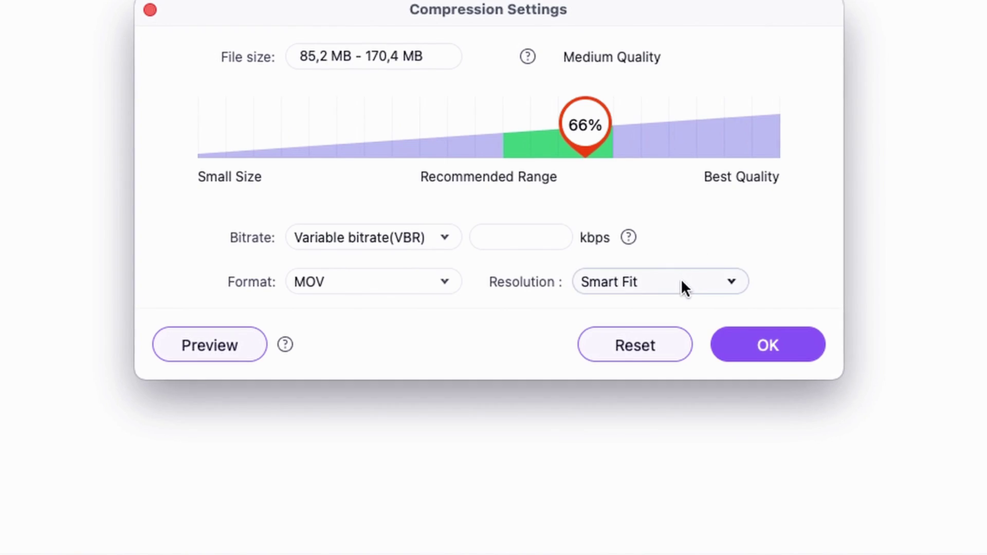
pyautogui.click(584, 329)
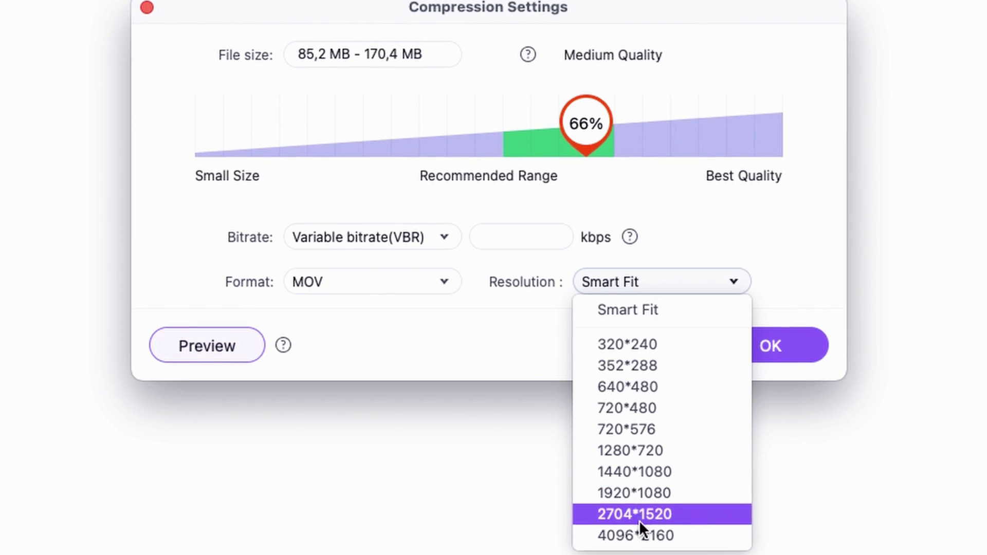
pyautogui.click(639, 493)
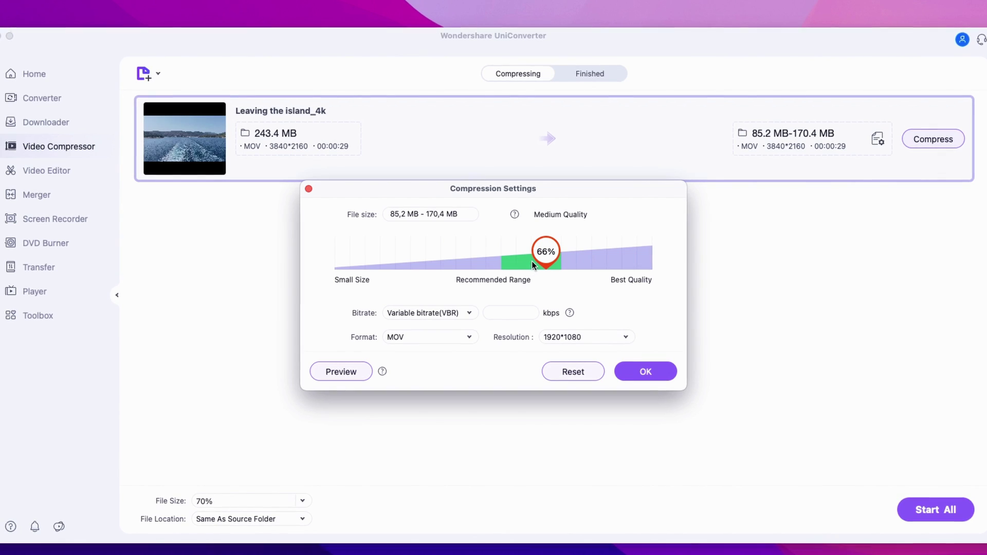
pyautogui.moveTo(531, 261); pyautogui.dragTo(555, 266)
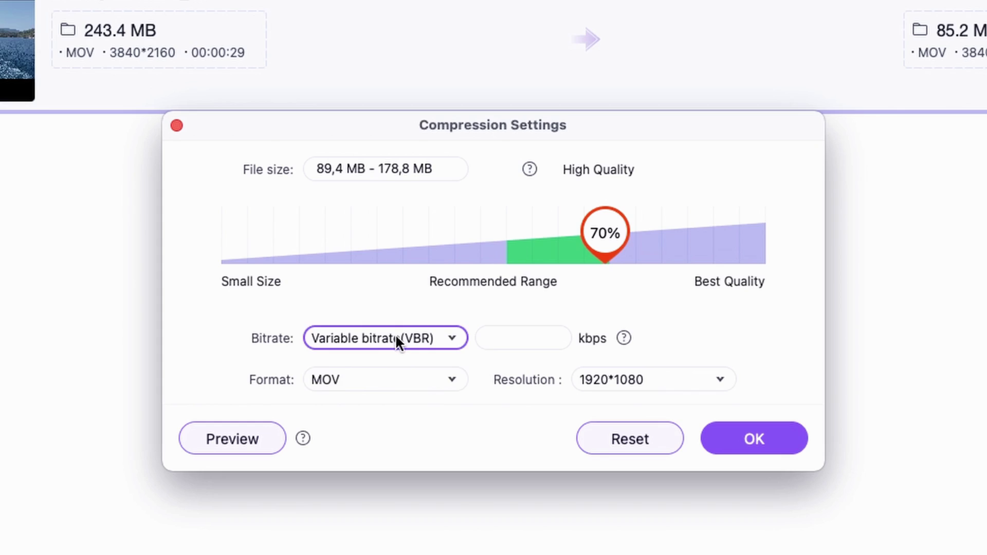
pyautogui.click(397, 341)
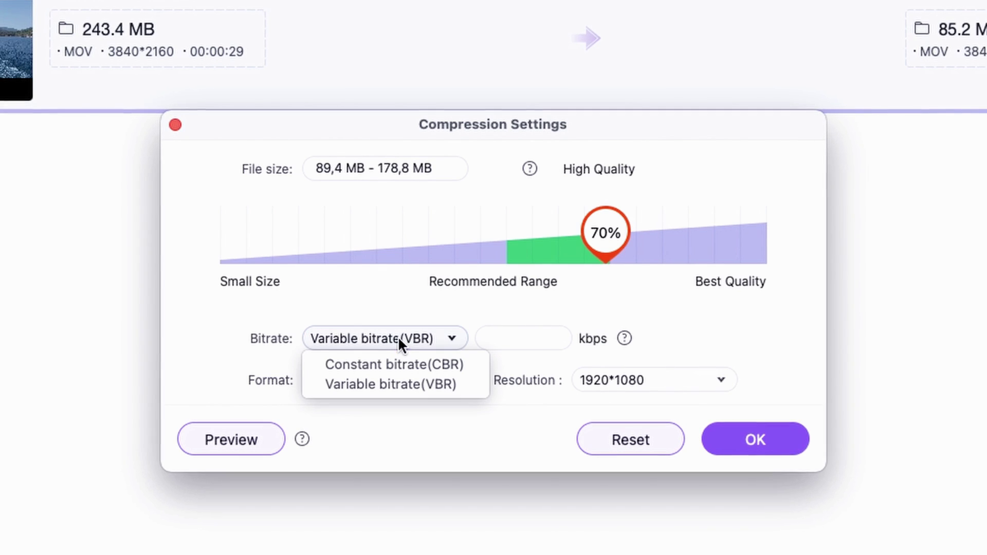
pyautogui.click(761, 442)
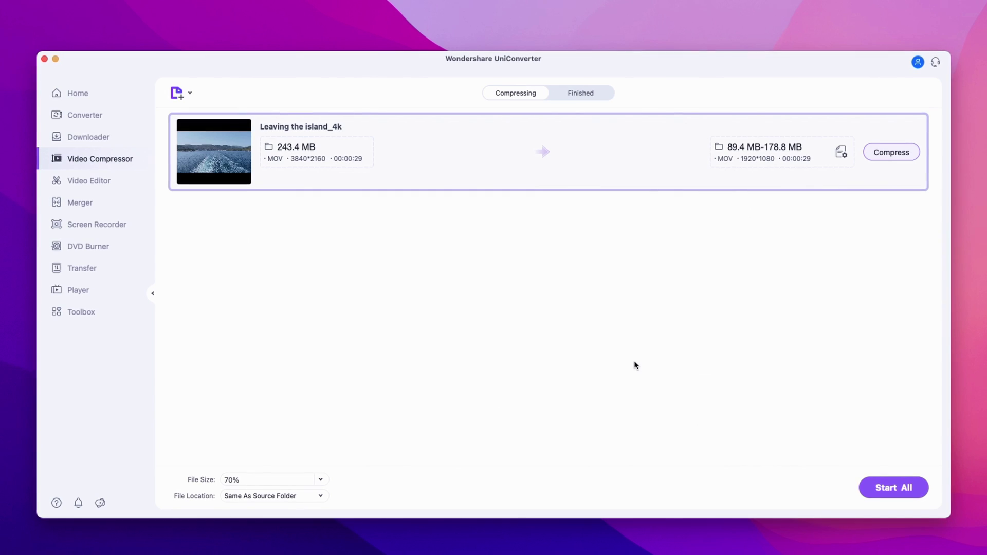